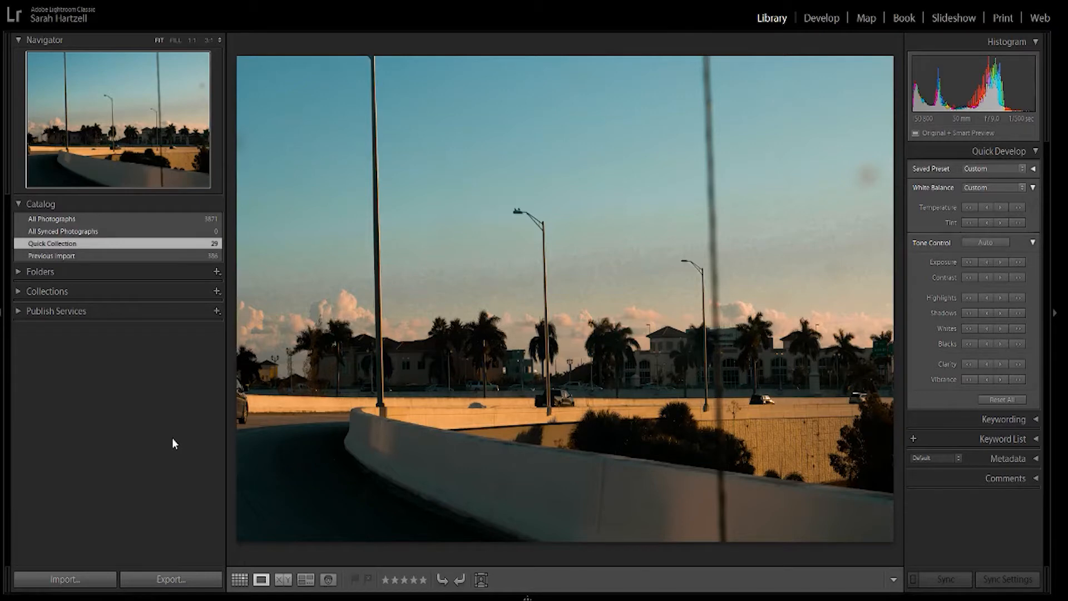
Start a photo import from the removable disk's 100CANON folder and browse its photos down to the heart-shaped pancake shots.
left_click(61, 579)
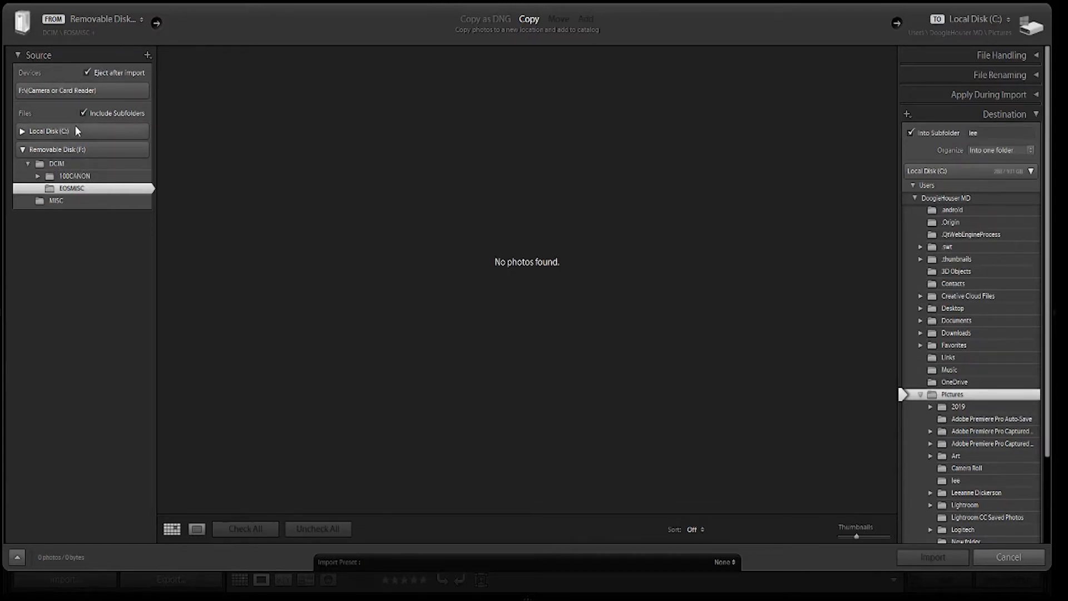
left_click(75, 176)
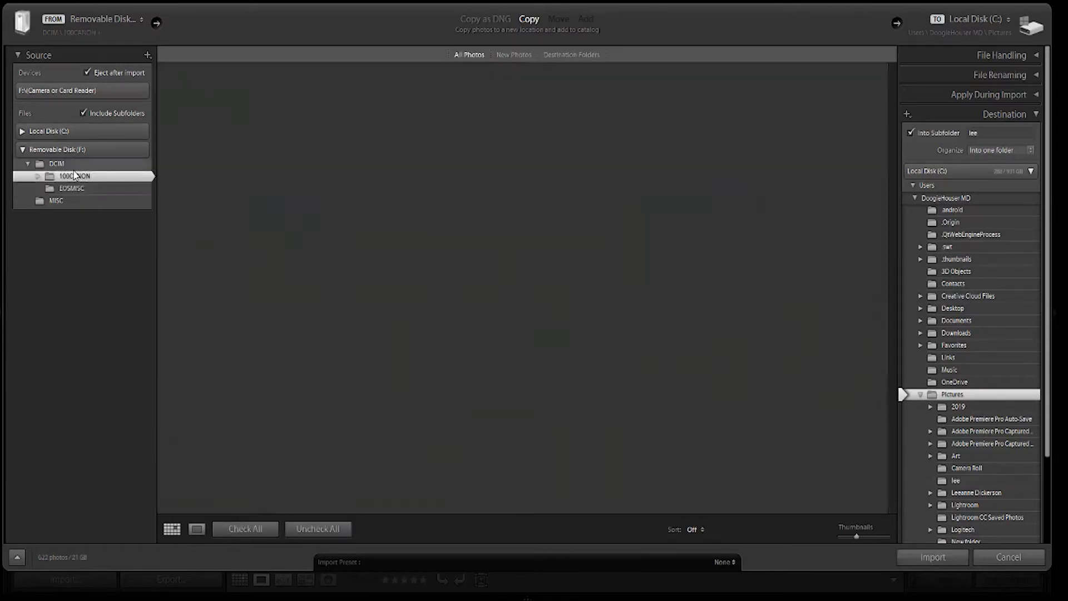
scroll(647, 164, "down", 20)
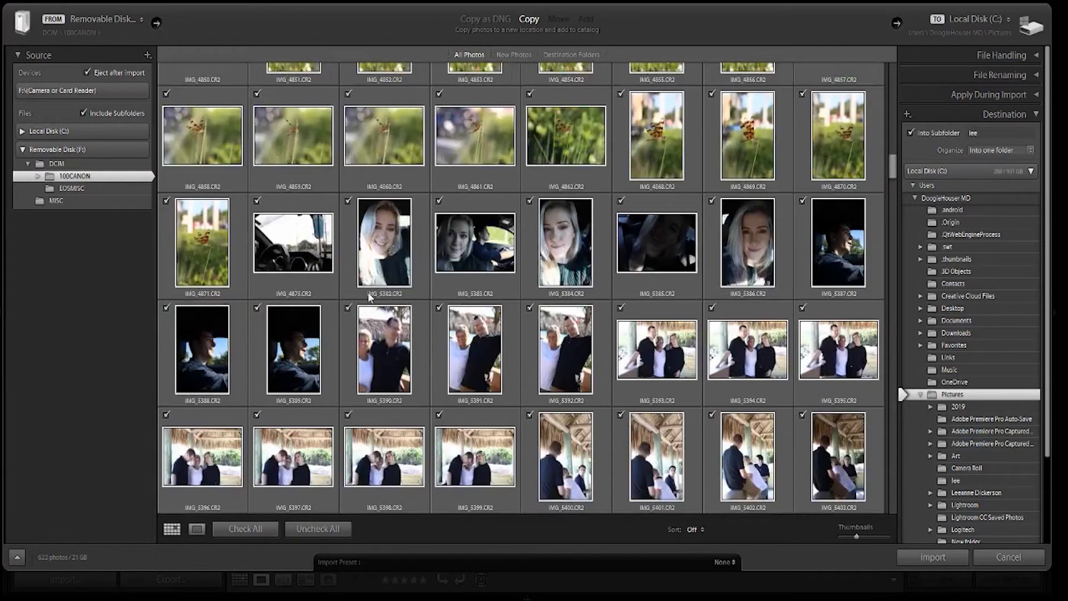
scroll(380, 295, "down", 15)
scroll(379, 295, "down", 20)
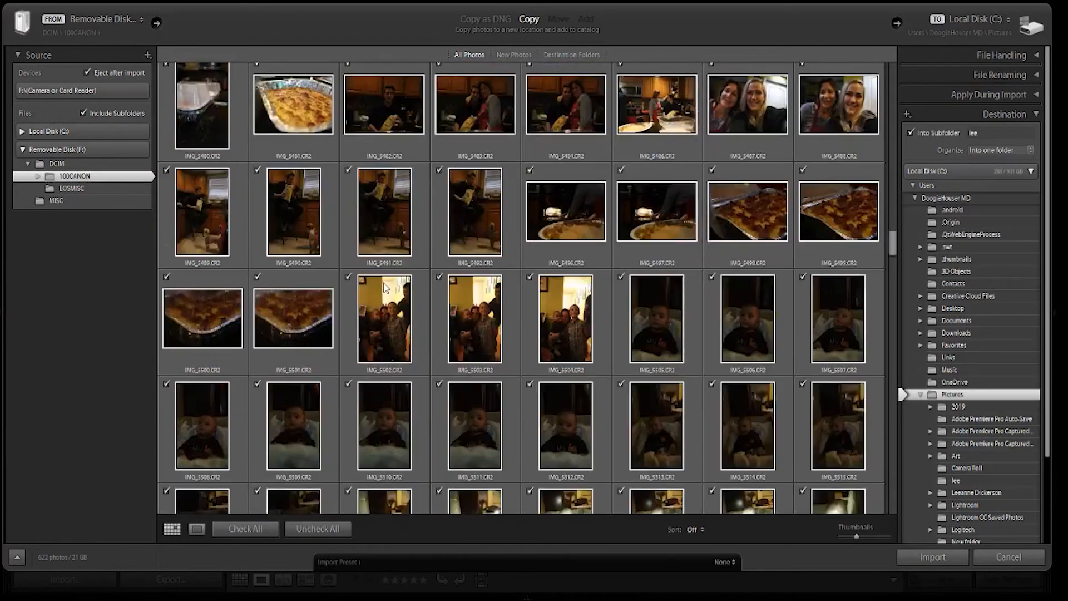
scroll(388, 280, "down", 15)
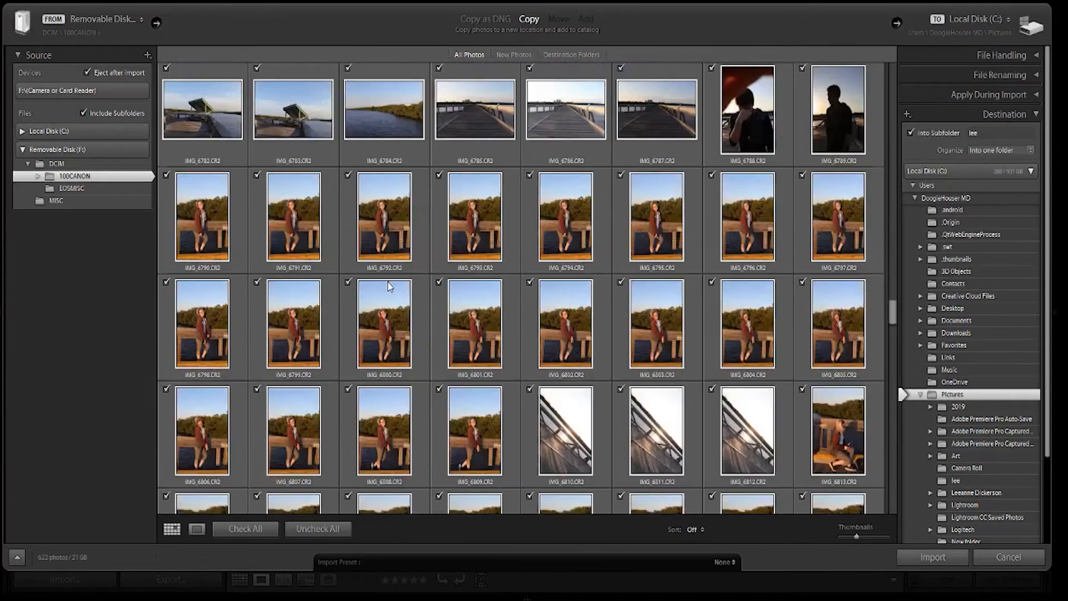
scroll(394, 278, "down", 15)
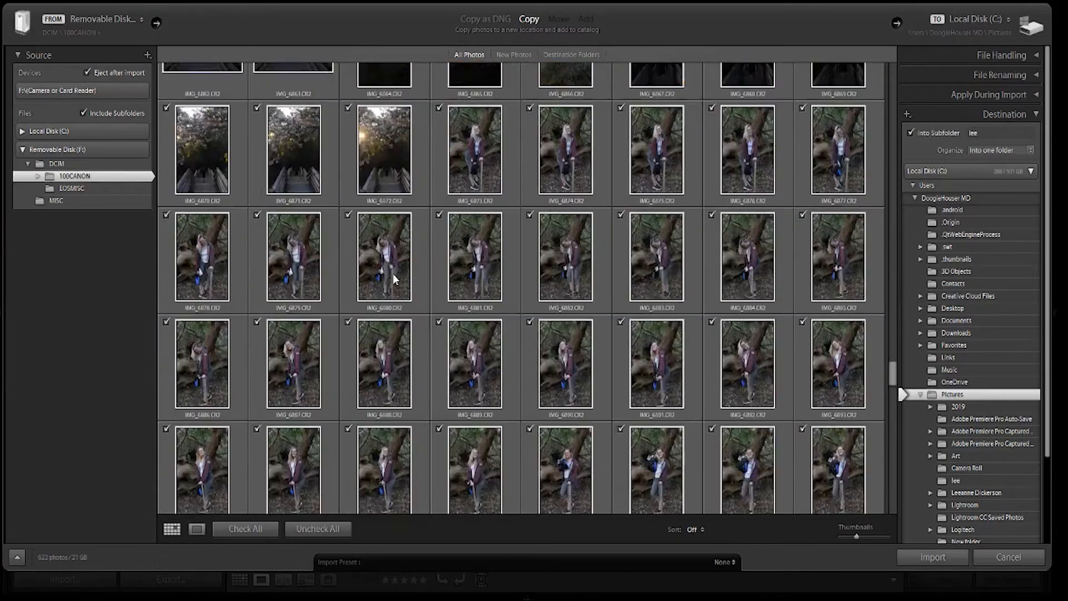
scroll(397, 272, "down", 10)
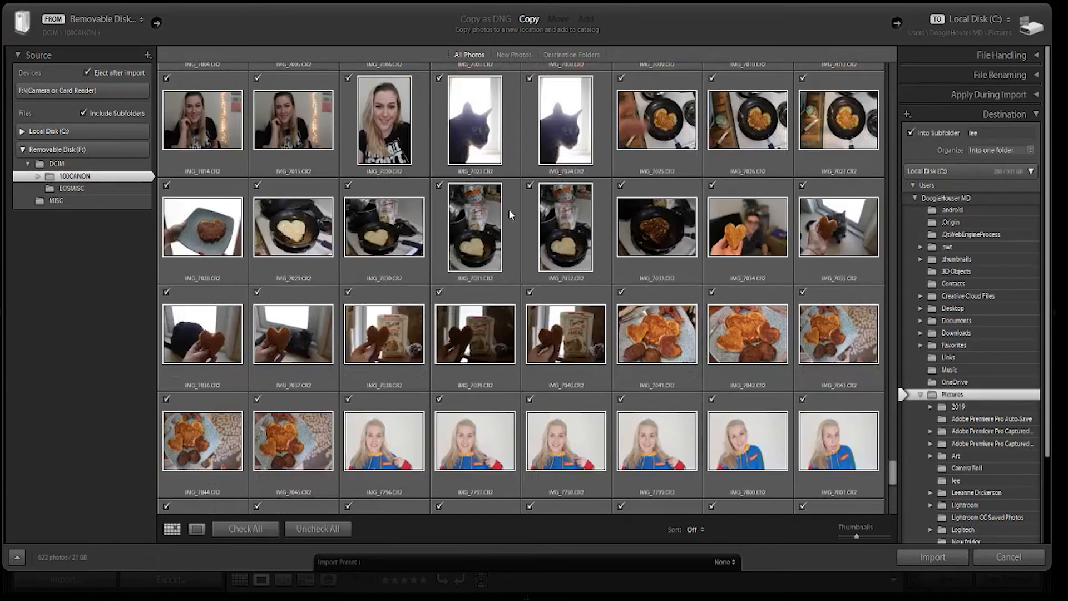
Inspect the pancake photo IMG_7031.CR2 enlarged, checking its details at 1:1, and return to the thumbnail grid.
double_click(475, 232)
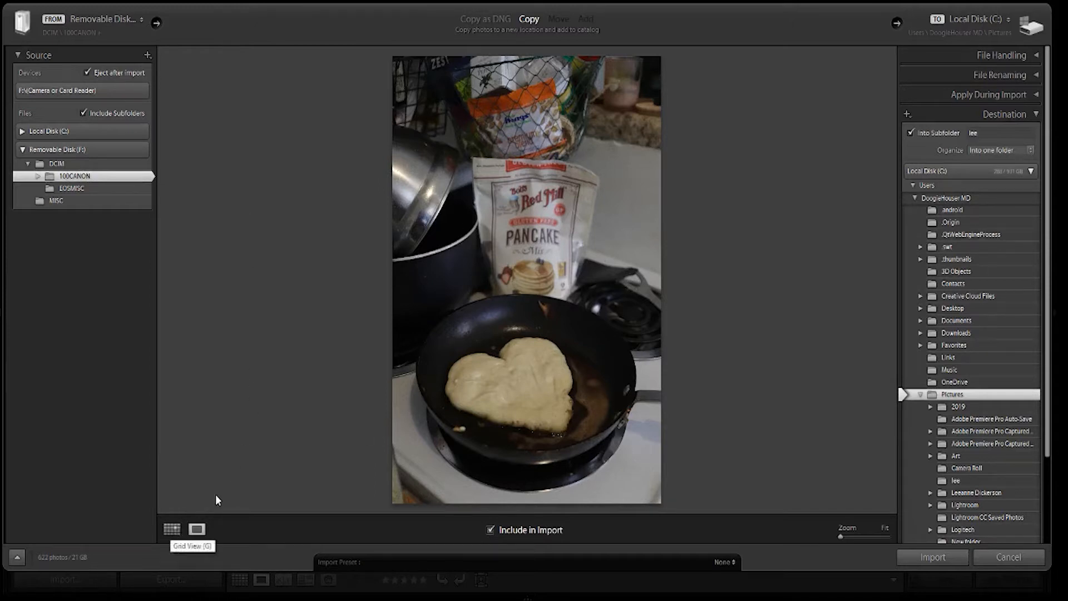
left_click(177, 531)
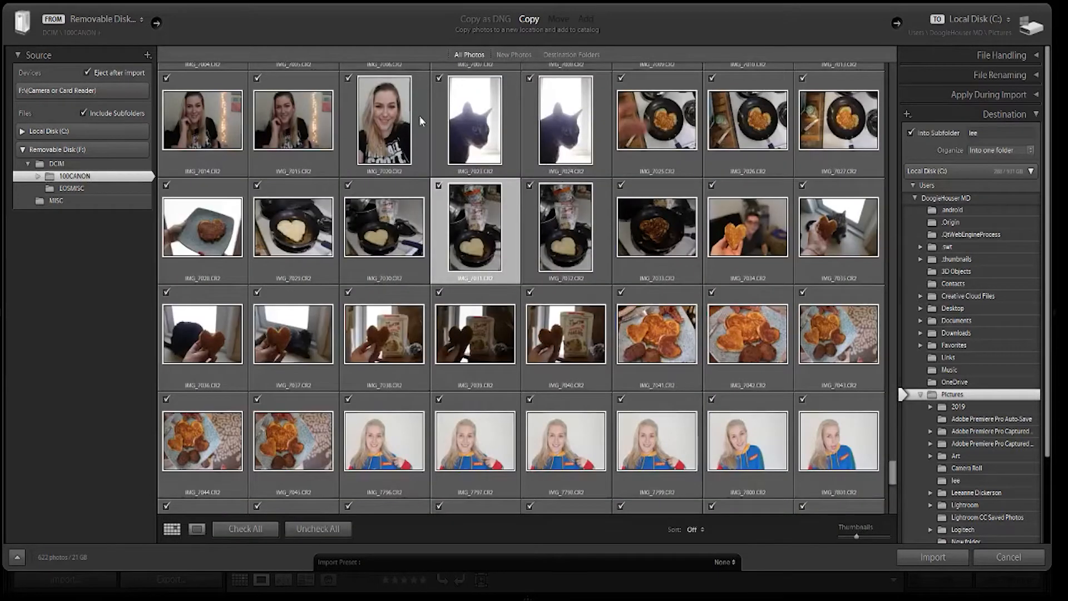
double_click(489, 216)
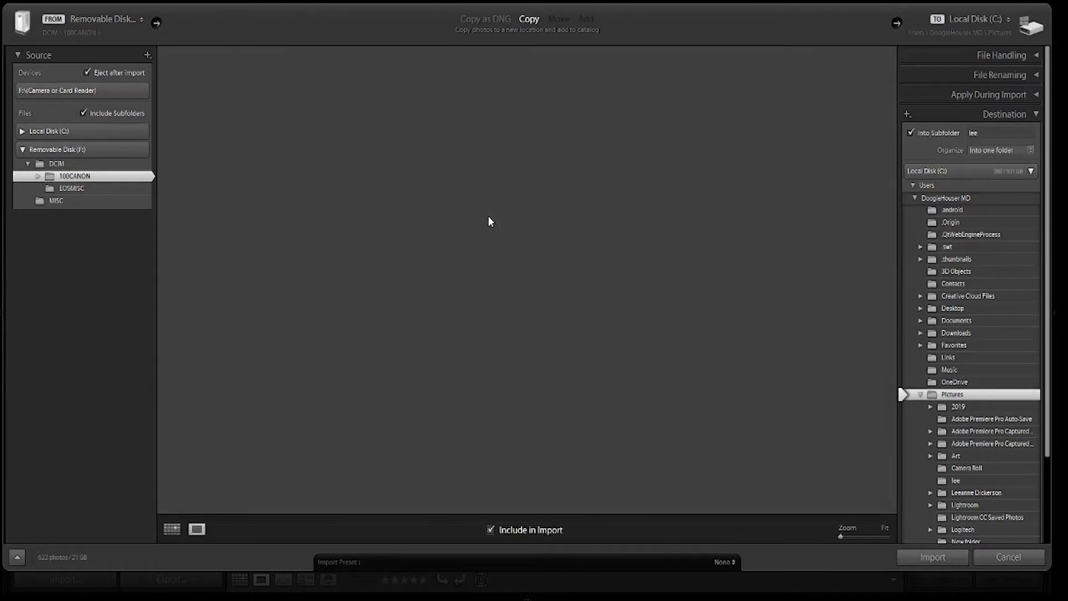
left_click(488, 216)
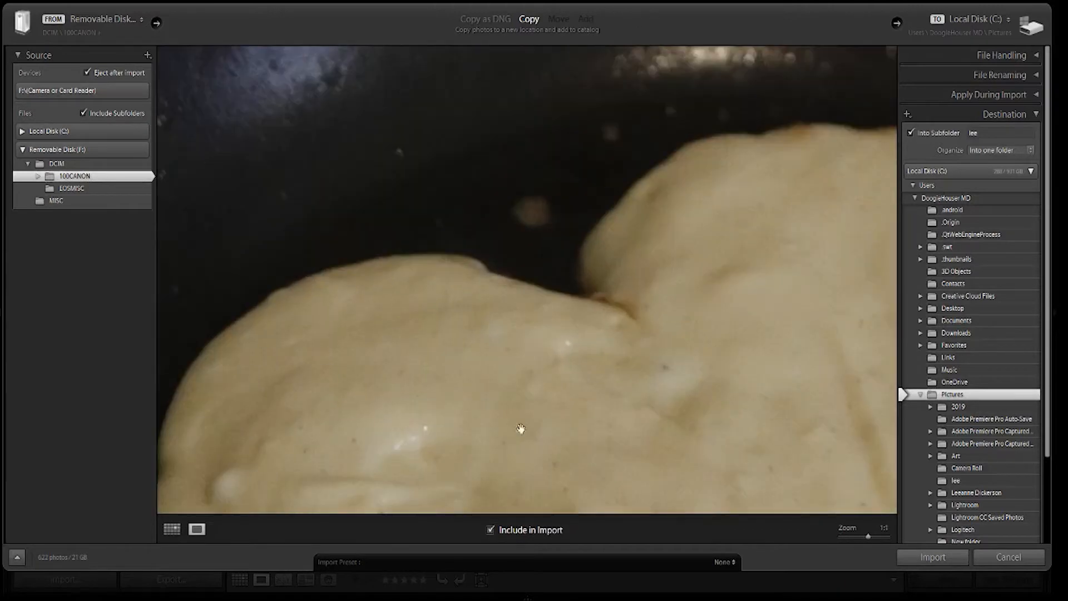
left_click_drag(599, 106, 473, 581)
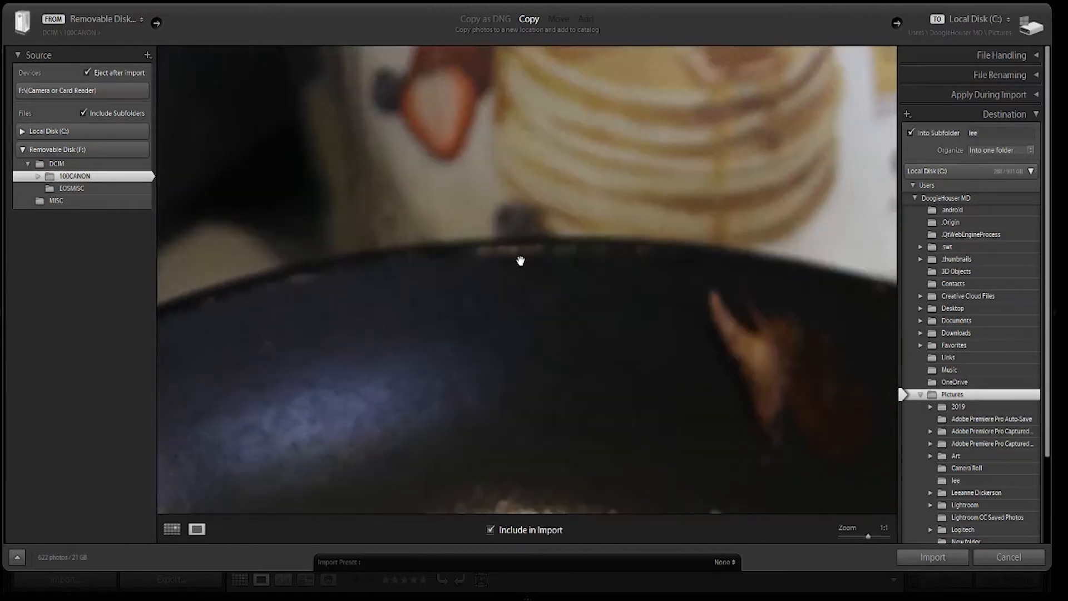
left_click_drag(526, 244, 376, 550)
left_click(563, 162)
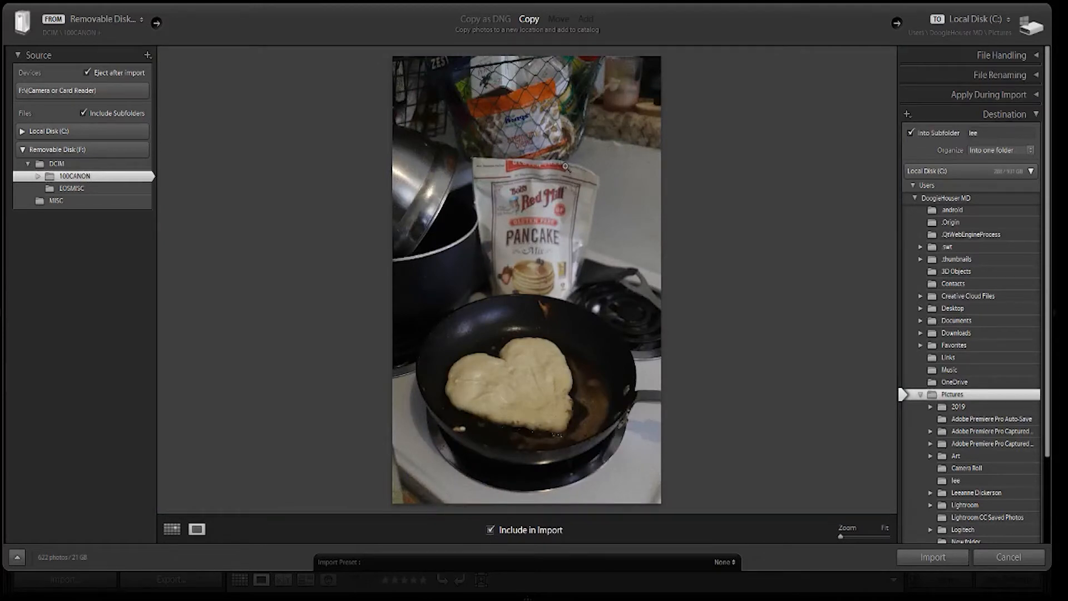
left_click(528, 127)
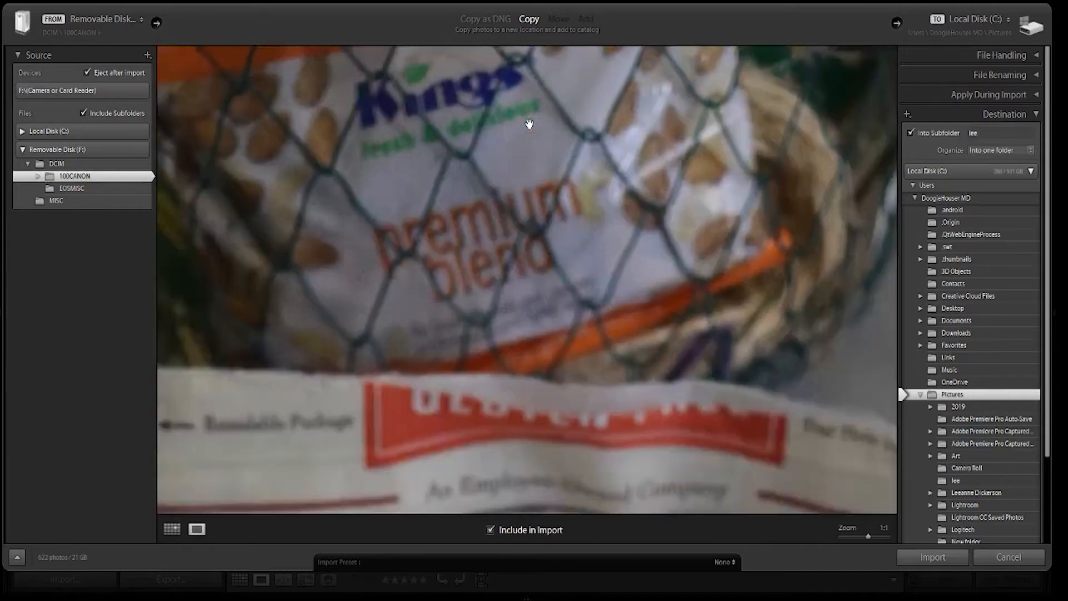
left_click_drag(508, 245, 529, 184)
left_click(525, 188)
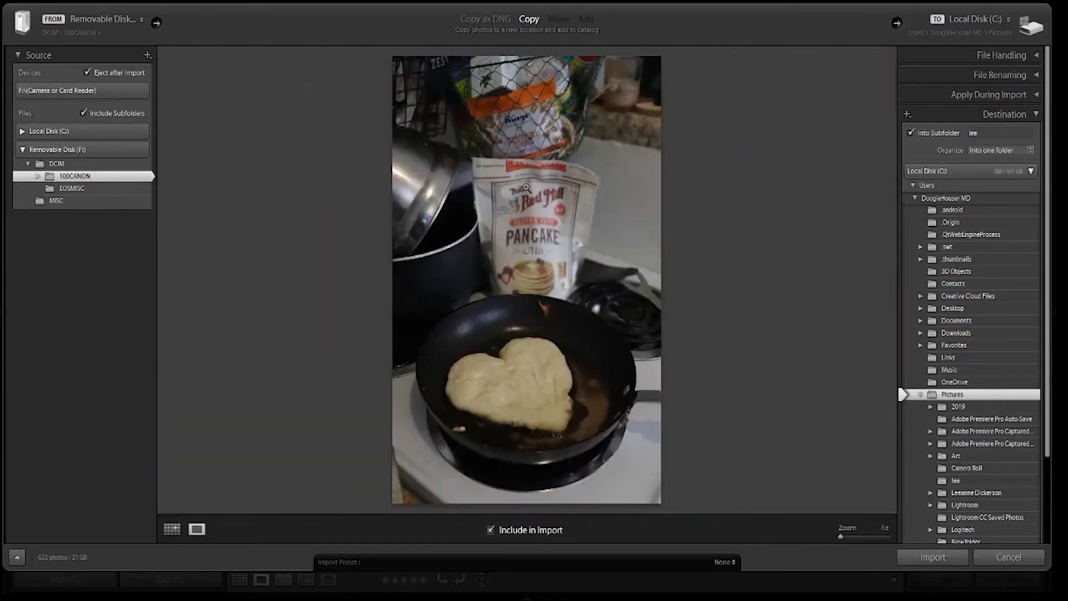
left_click(172, 529)
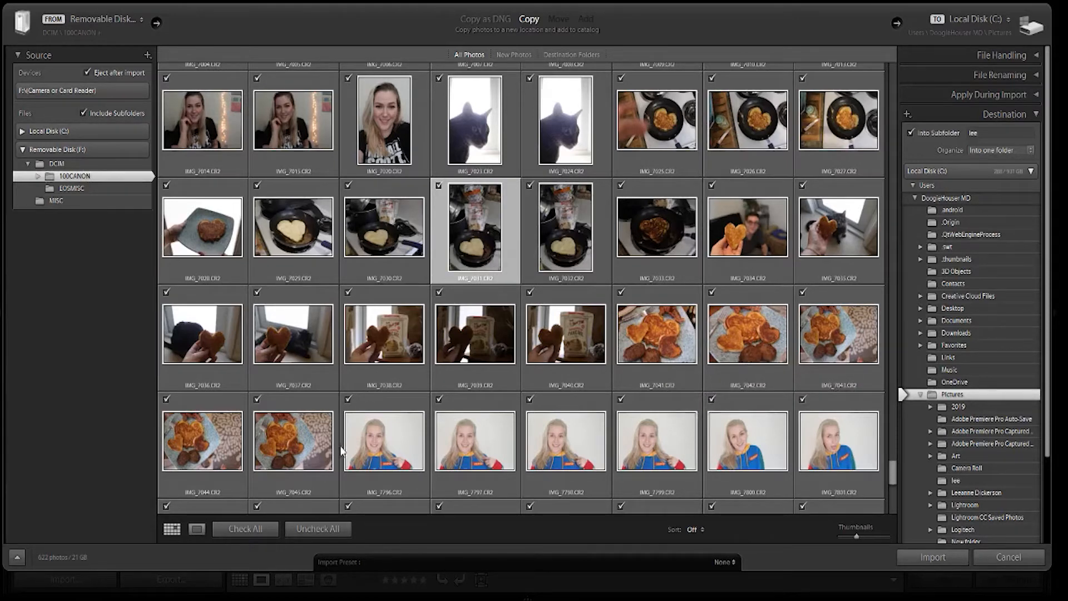
Exclude all photos from the import and include only the pancake photo IMG_7031.CR2.
left_click(309, 530)
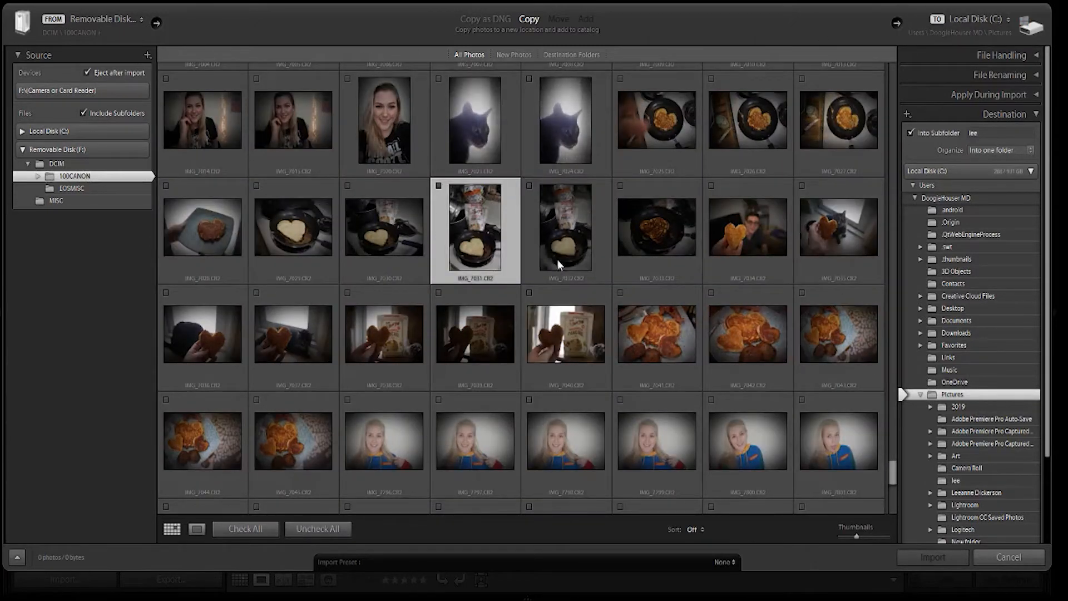
left_click(438, 187)
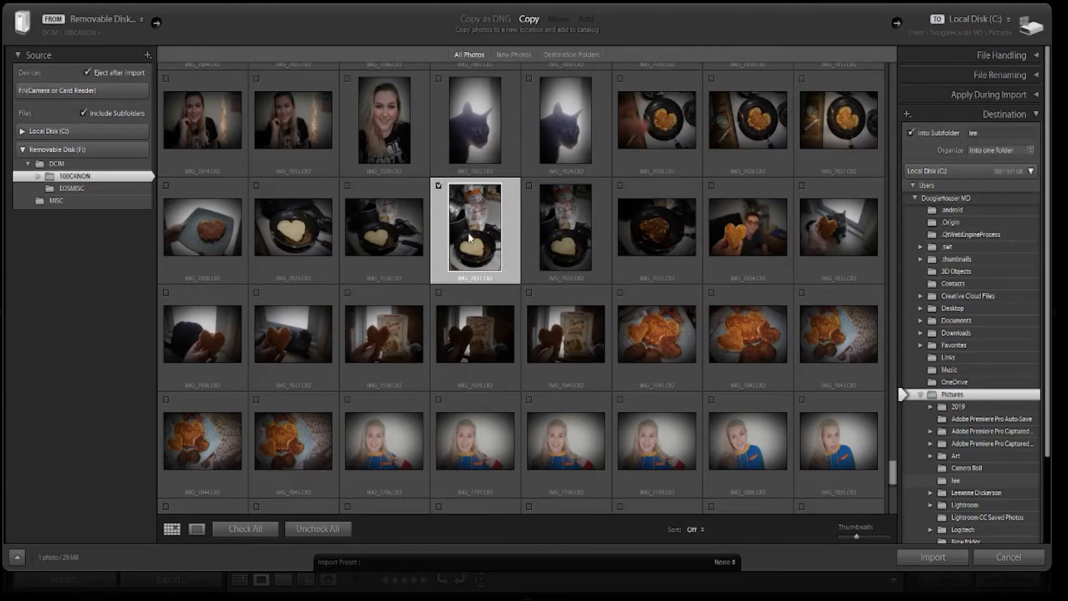
Examine the import's file handling, file renaming and apply-during-import options, including the available develop settings.
left_click(1020, 132)
left_click(1026, 55)
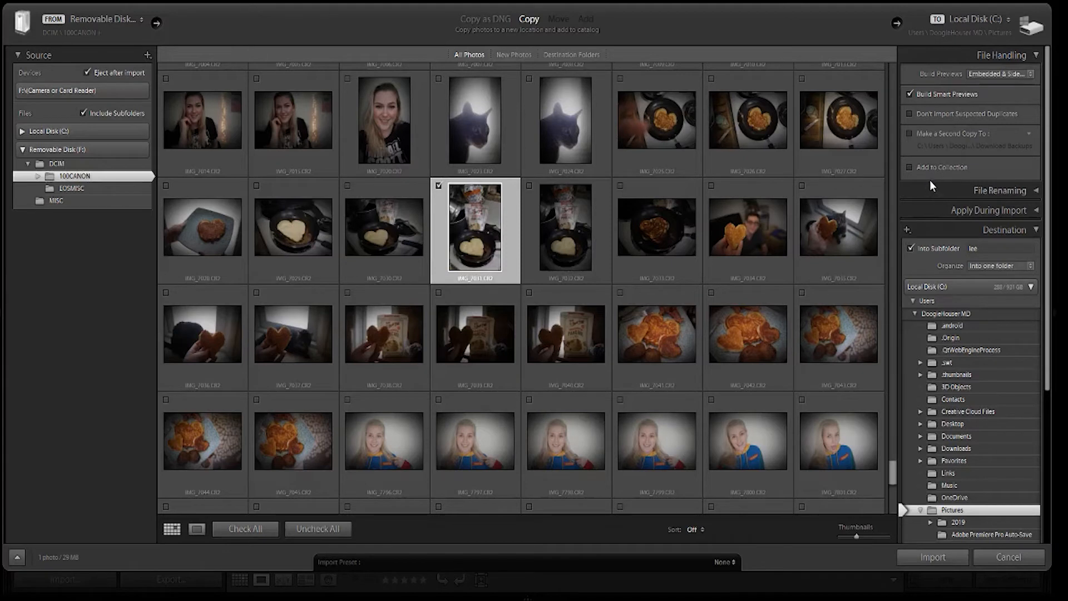
left_click(1010, 58)
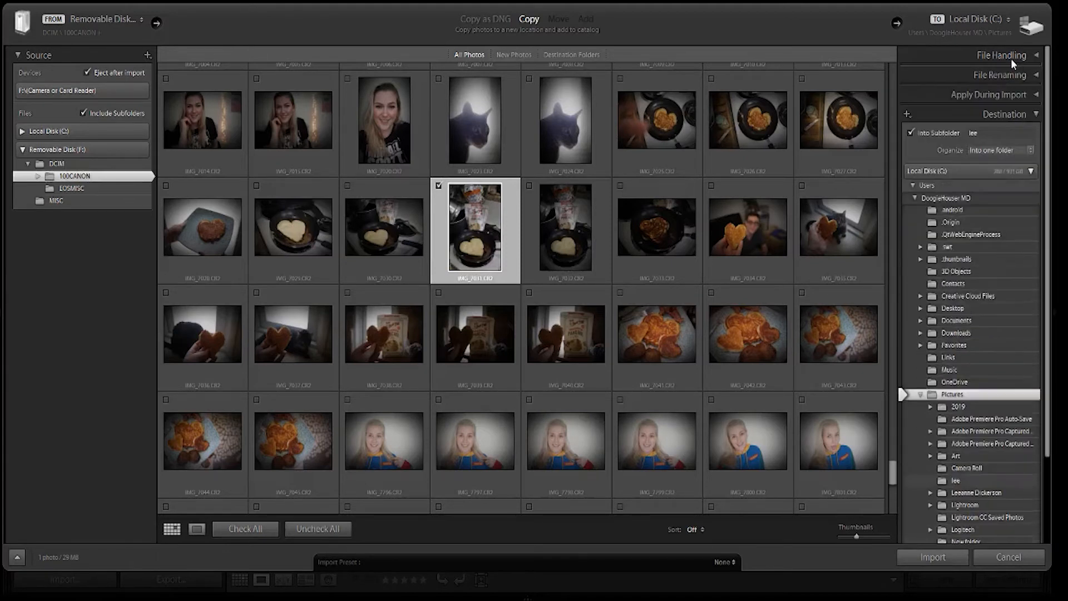
left_click(1005, 73)
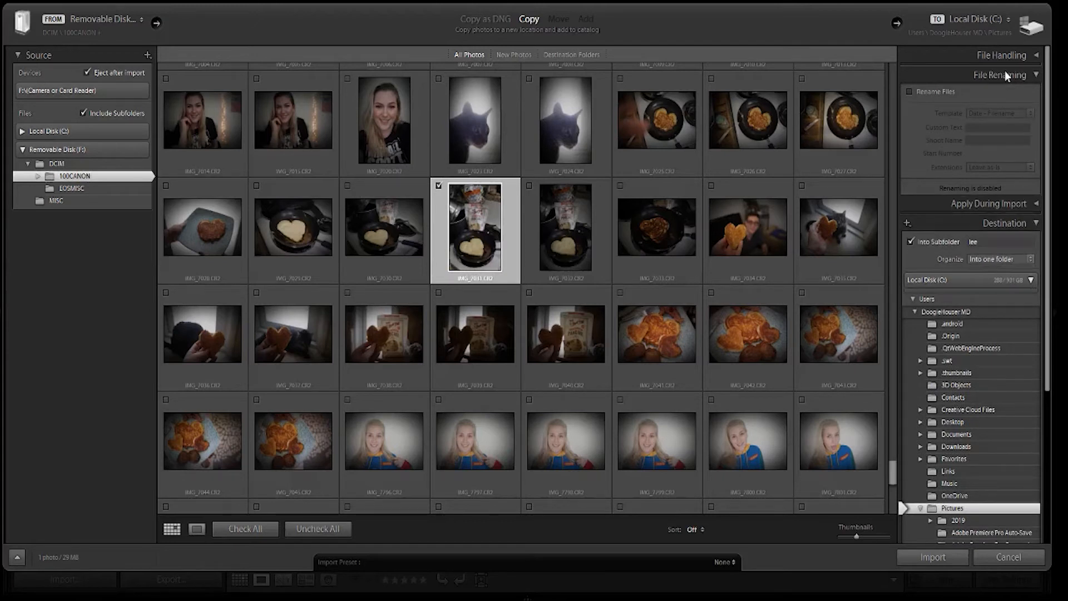
left_click(1004, 72)
left_click(996, 94)
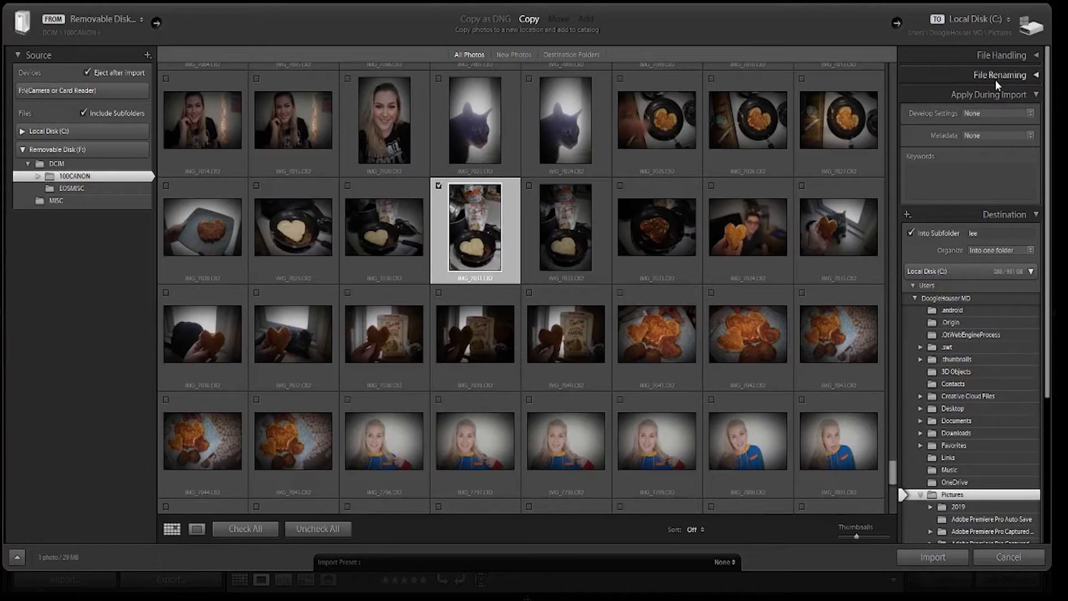
left_click(999, 113)
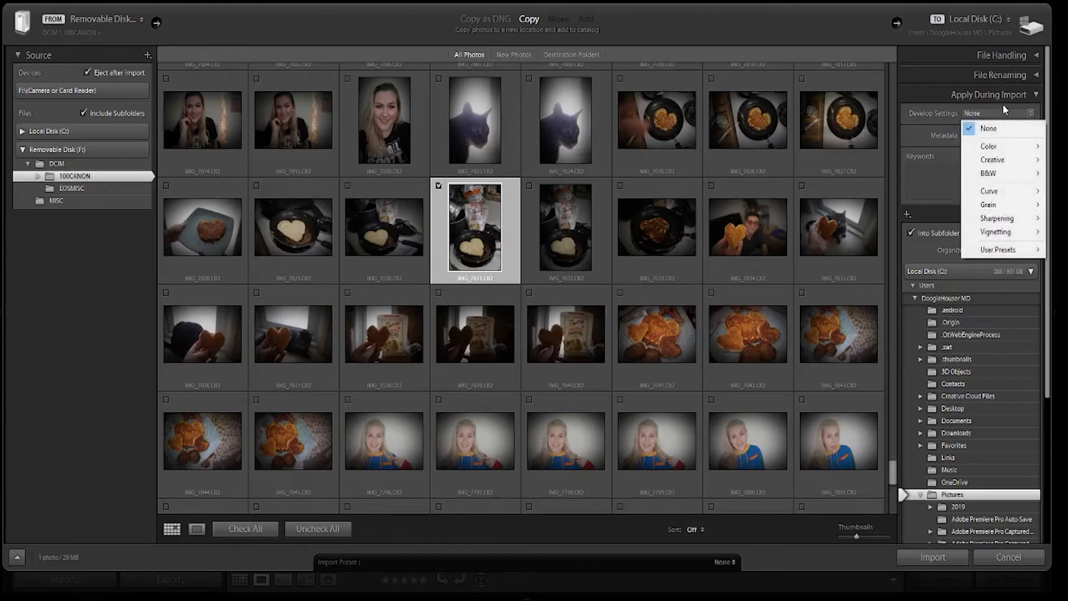
left_click(1007, 96)
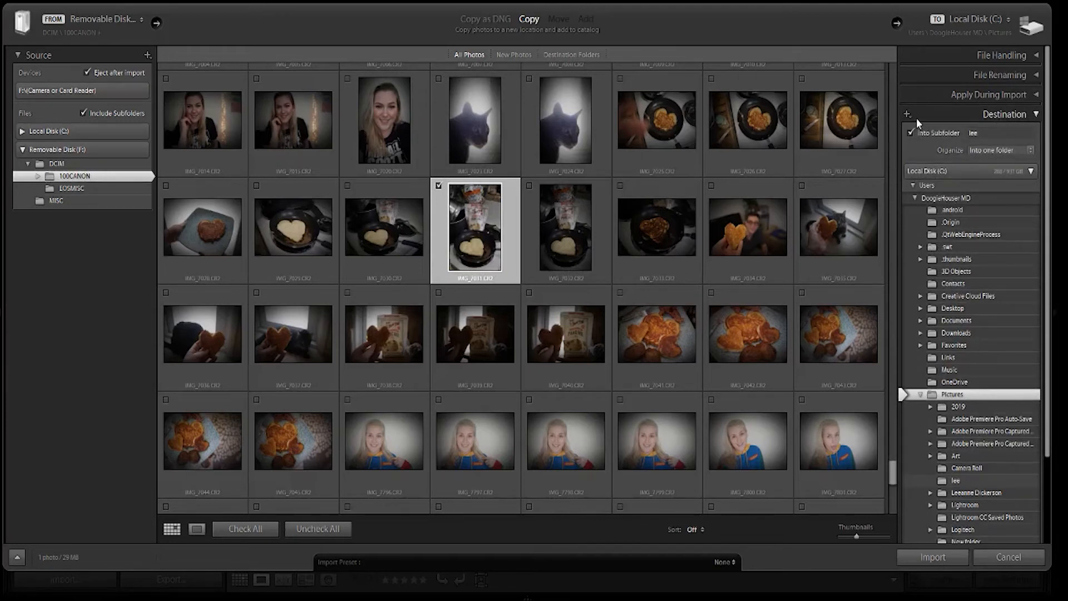
Turn off placing the import into a subfolder and look over the destination folders and the folder creation option.
left_click(922, 131)
scroll(984, 328, "down", 3)
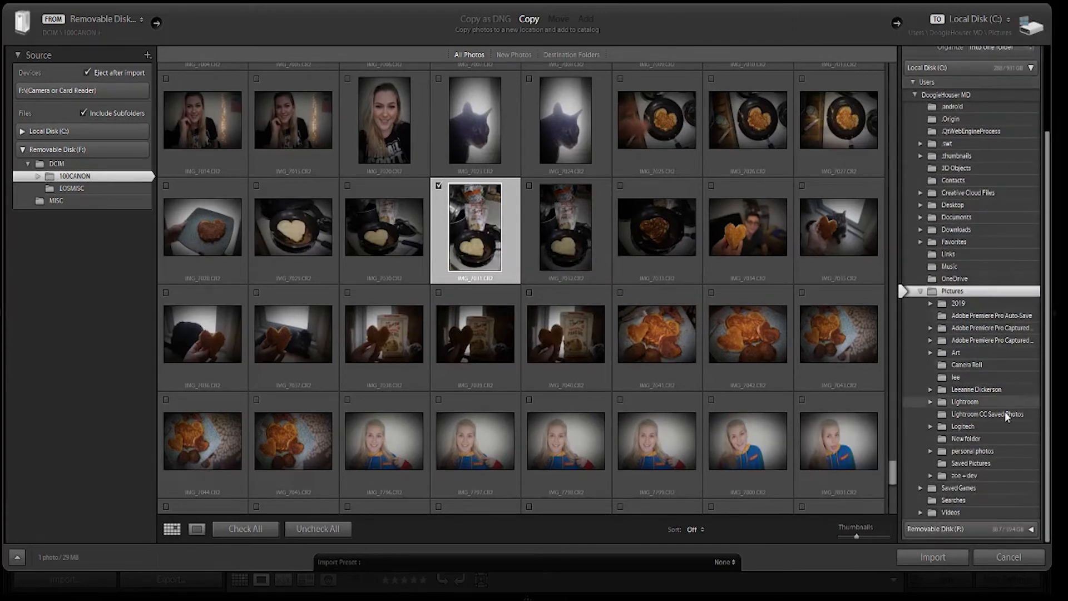
scroll(986, 403, "up", 3)
scroll(987, 401, "down", 3)
scroll(988, 398, "up", 2)
left_click(907, 97)
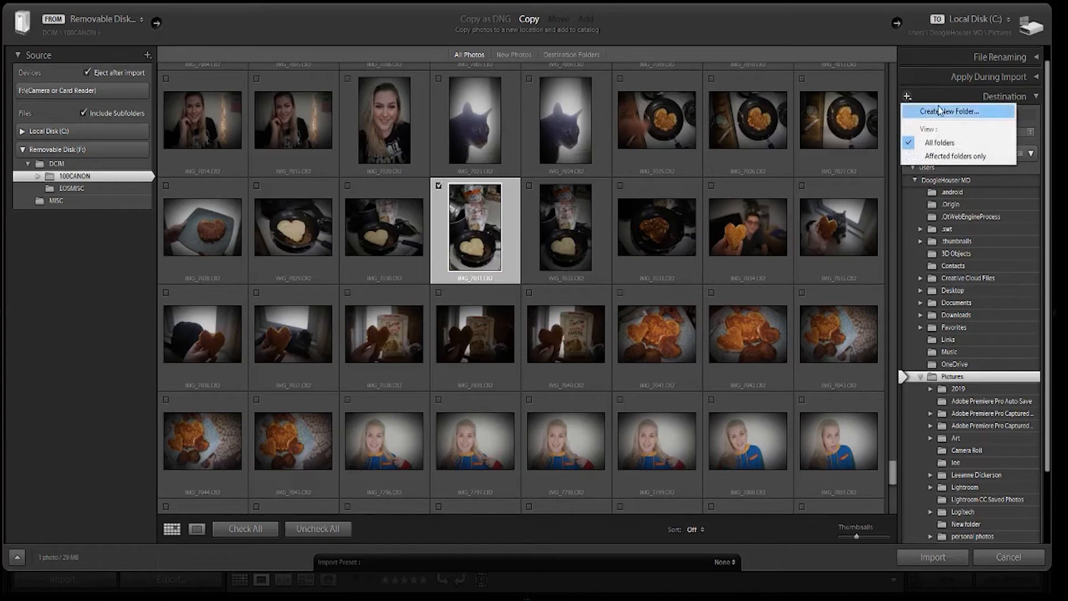
left_click(1003, 97)
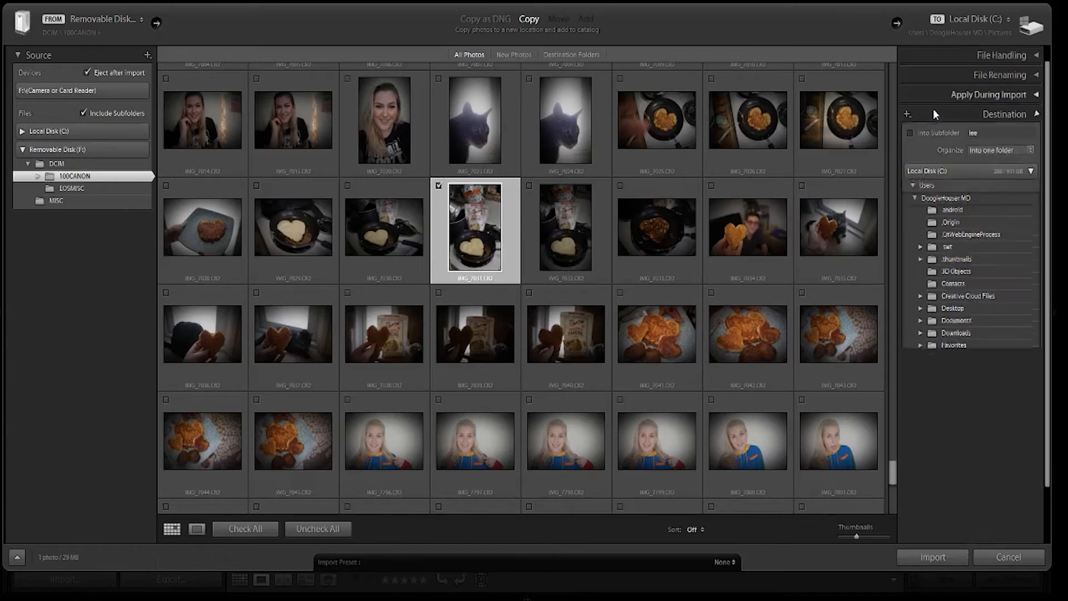
Import the chosen pancake photo, dismiss the smart preview notice and open the photo enlarged in the Library.
left_click(933, 556)
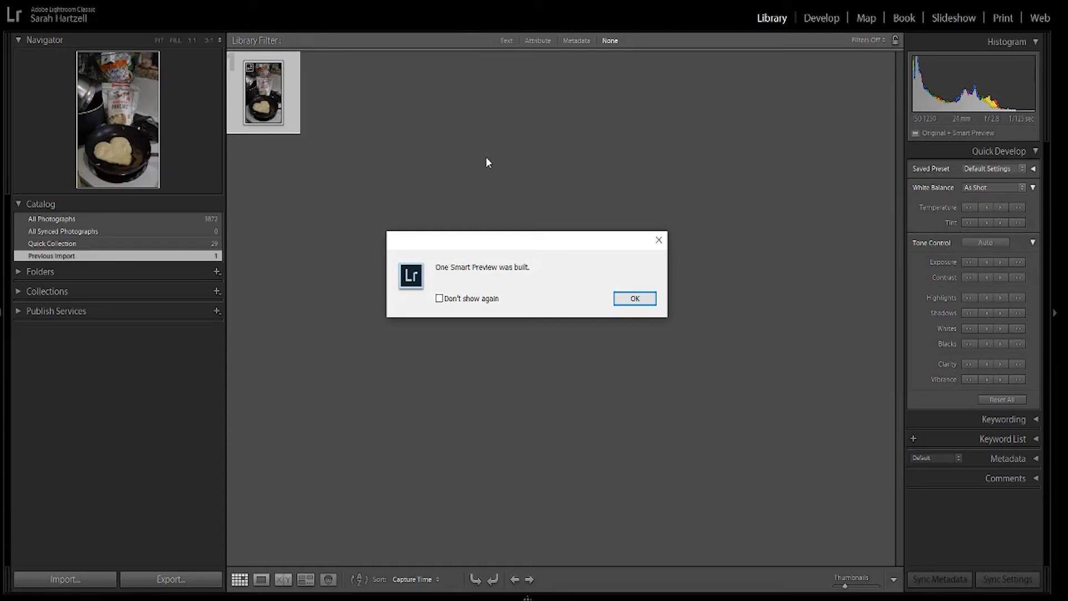
key("Return")
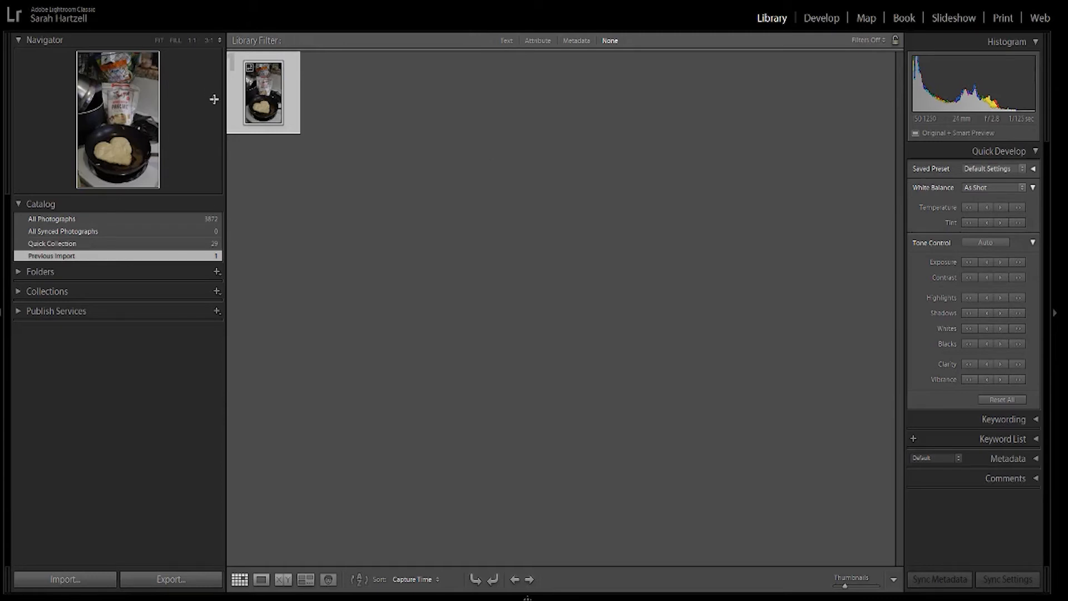
double_click(254, 84)
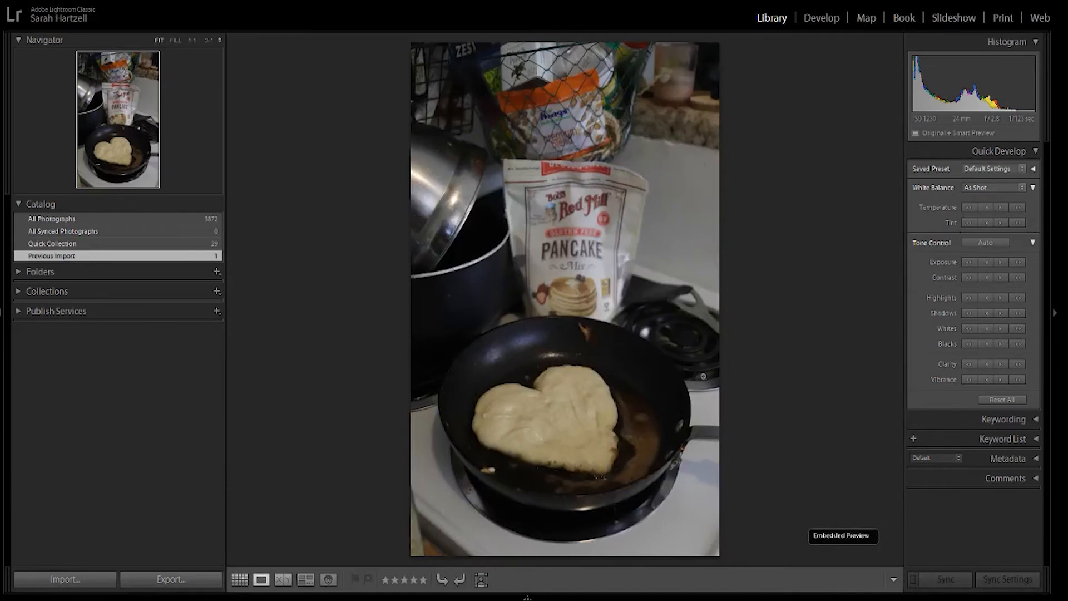